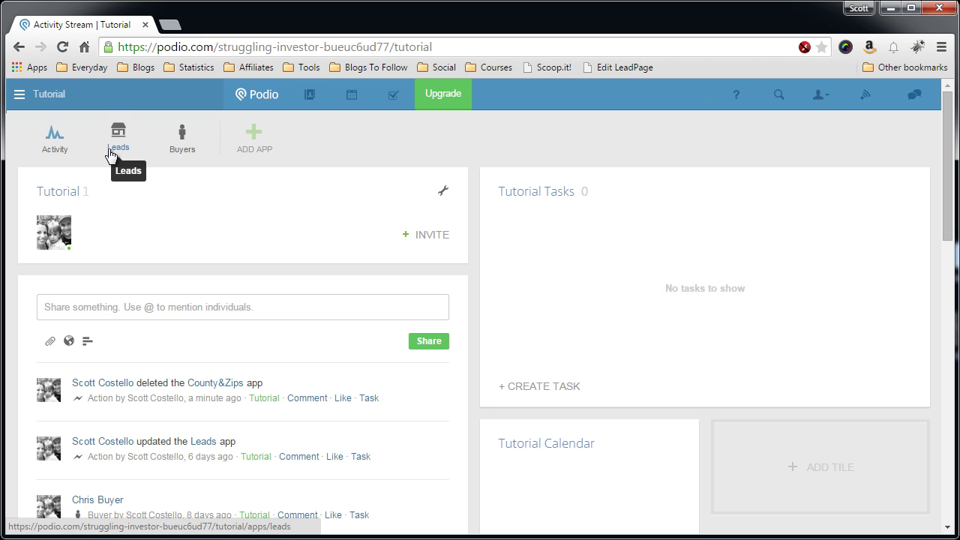
Start a custom app in the Tutorial workspace with app name "County & Zip" and item name "county".
left_click(255, 147)
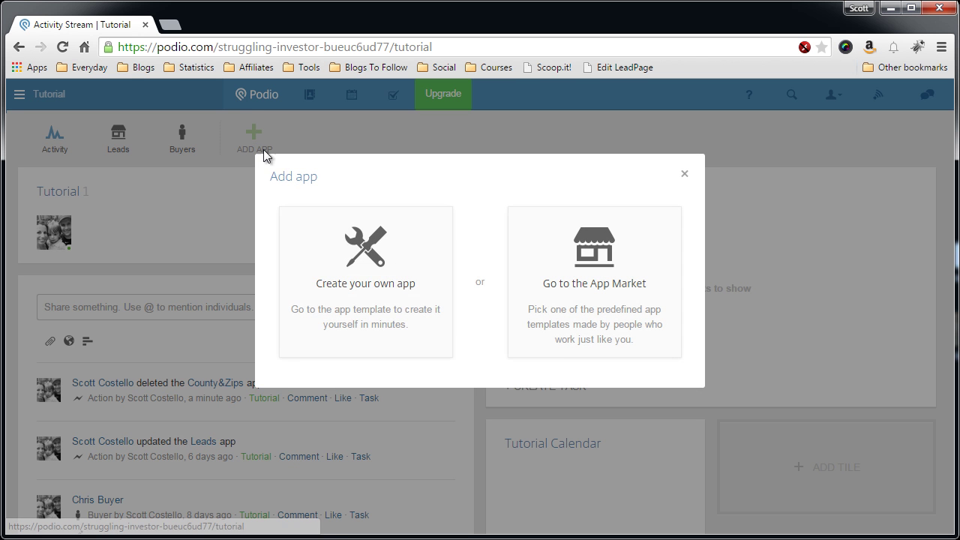
left_click(365, 289)
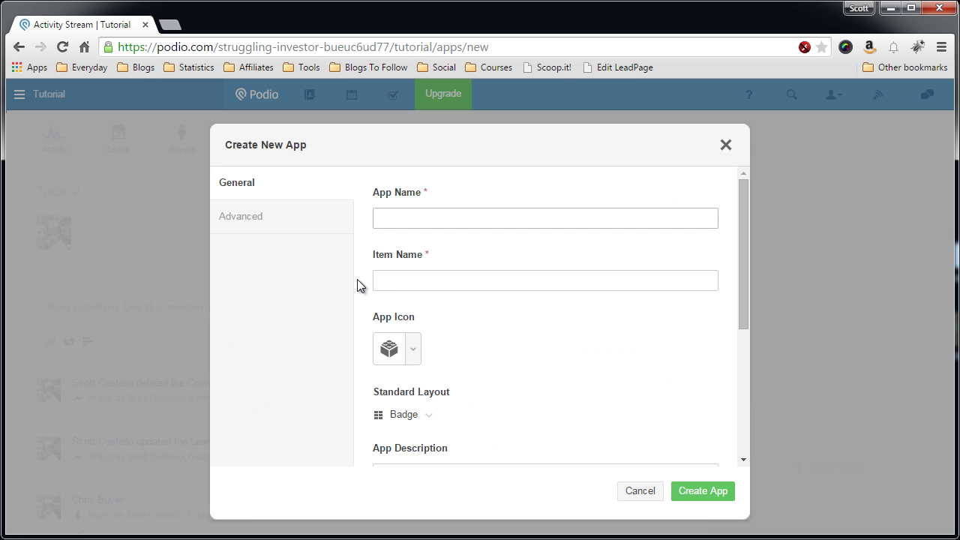
type("County & Zip")
left_click(430, 287)
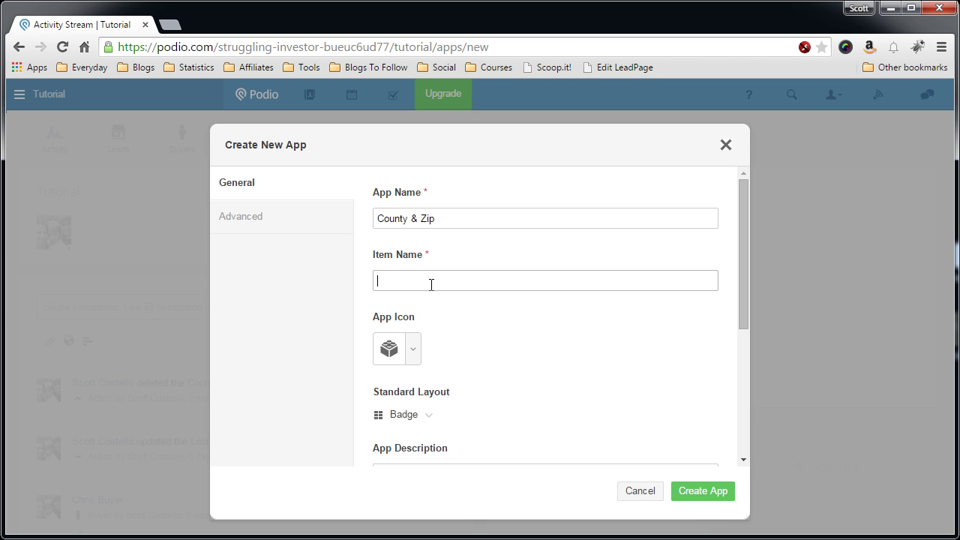
type("county")
Set the new app's standard layout to Table and create the app.
left_click(464, 345)
scroll(480, 346, "down", 1)
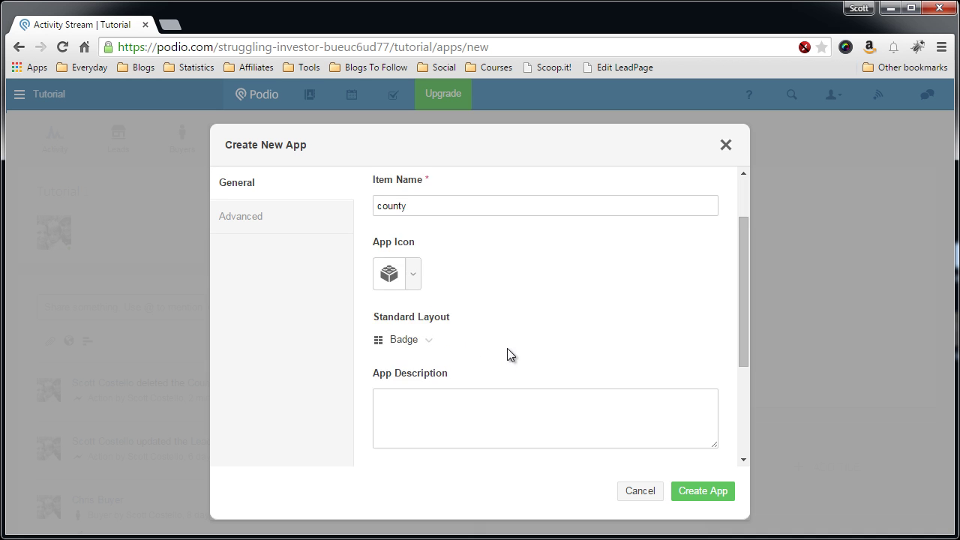
left_click(426, 345)
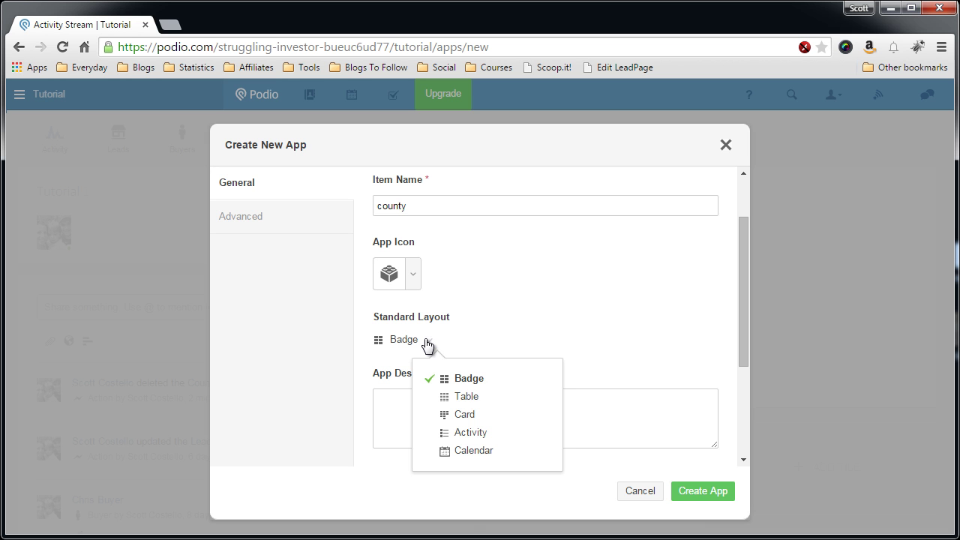
left_click(475, 399)
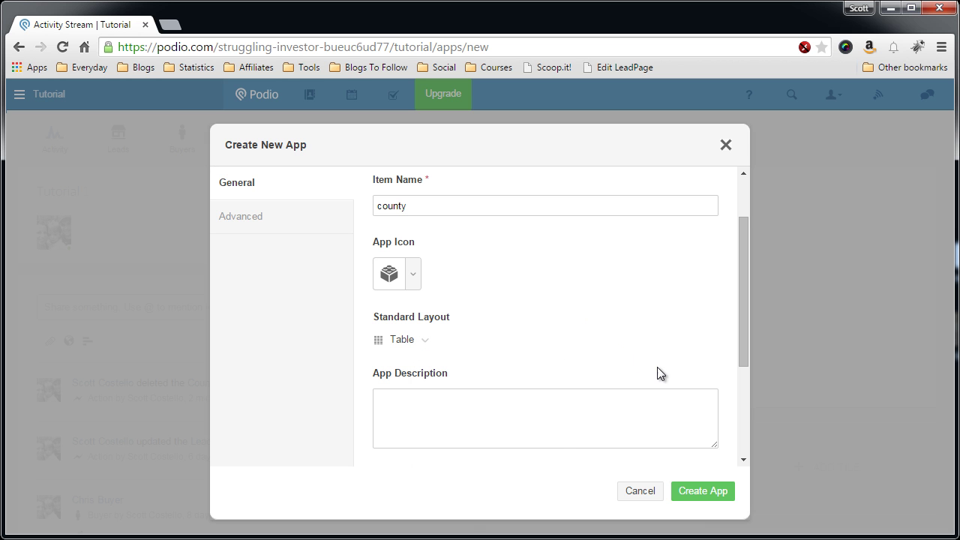
left_click(699, 489)
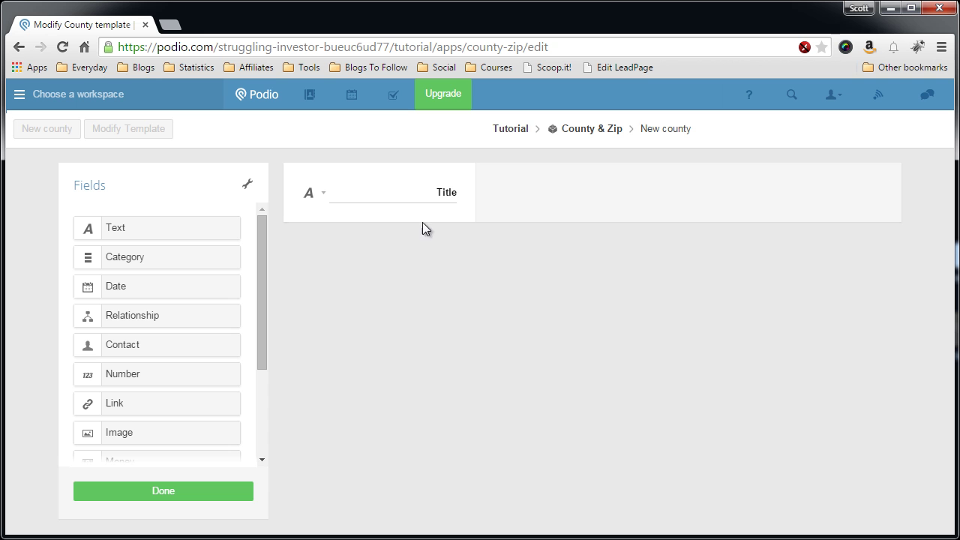
Rename the Title field to County and add three text fields named Zip, City and State below it.
left_click(427, 186)
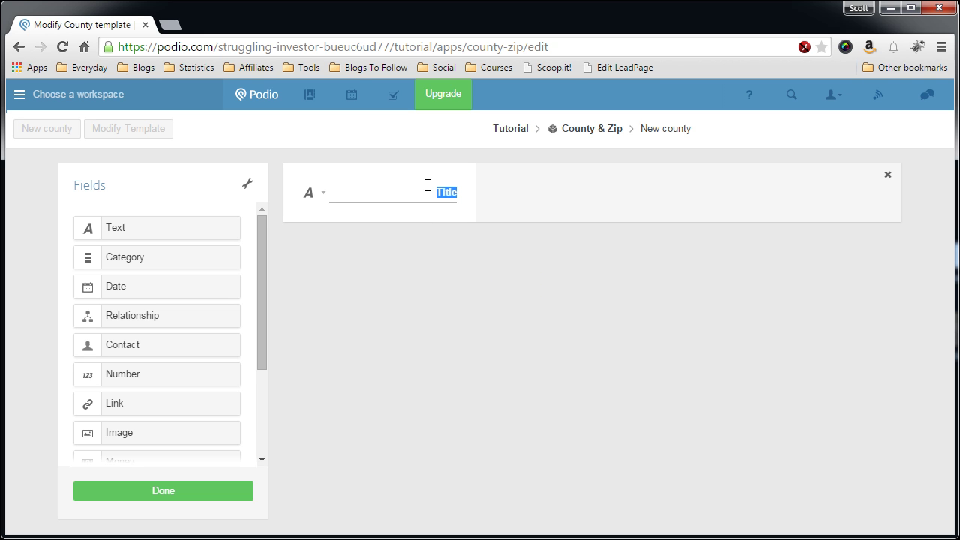
type("County")
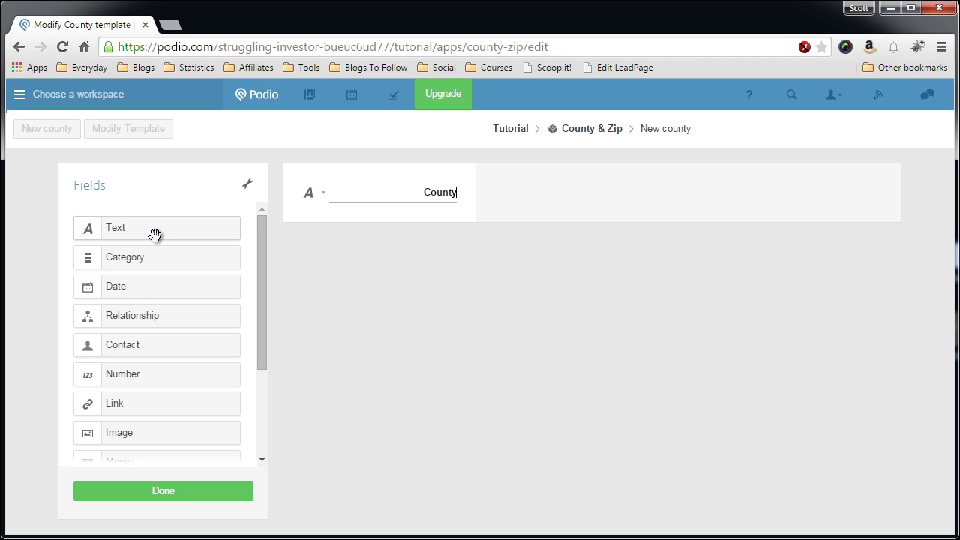
left_click_drag(158, 237, 433, 259)
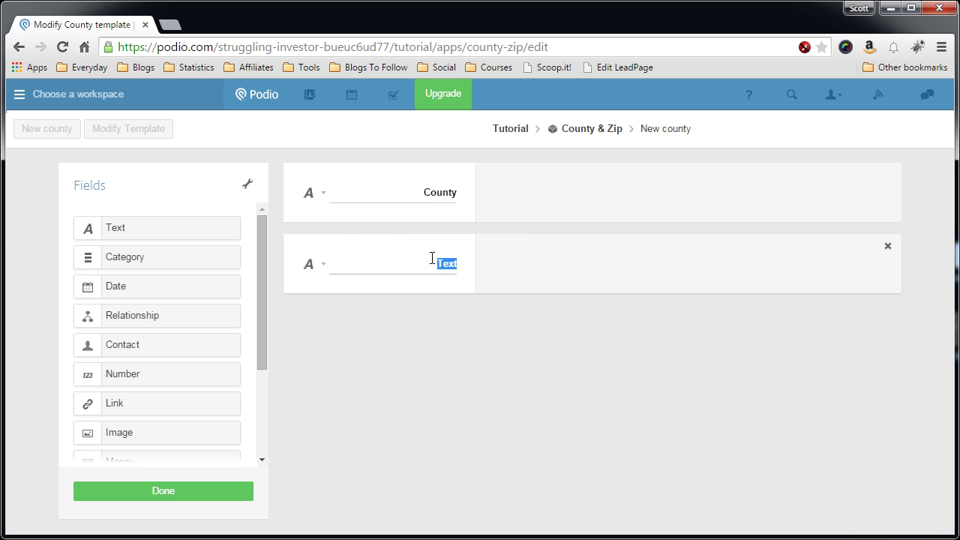
type("Zip")
left_click_drag(190, 233, 420, 345)
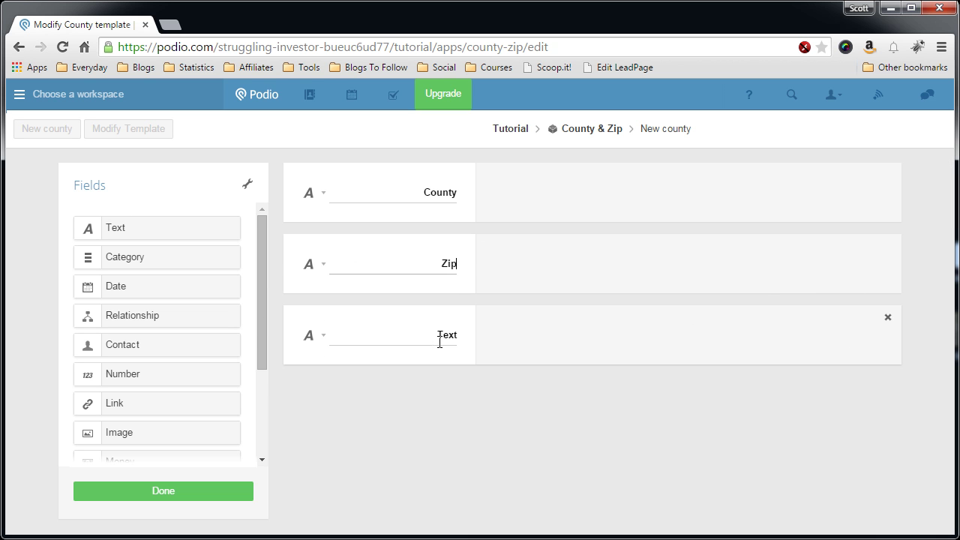
type("City")
left_click_drag(197, 227, 408, 403)
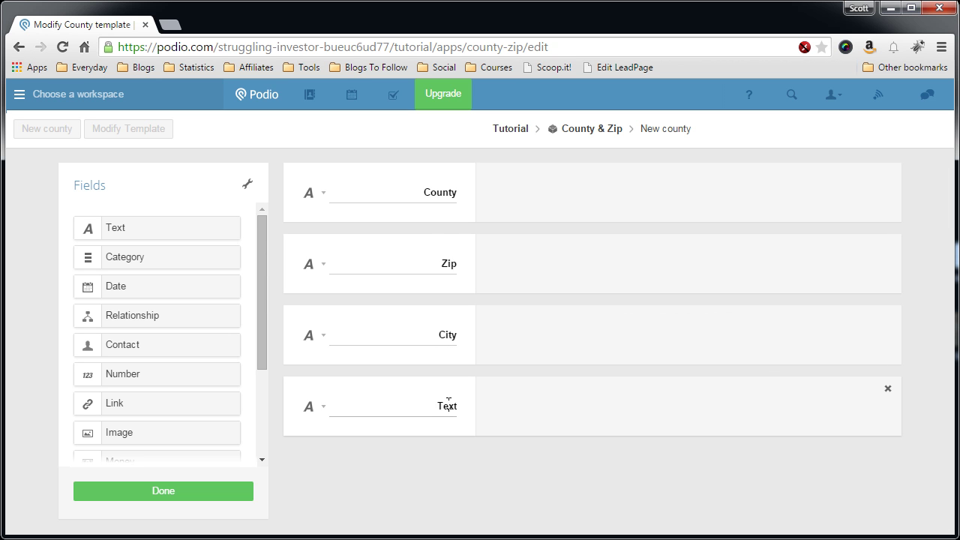
type("State")
Set the State, City and Zip text fields to Single Line.
left_click(320, 407)
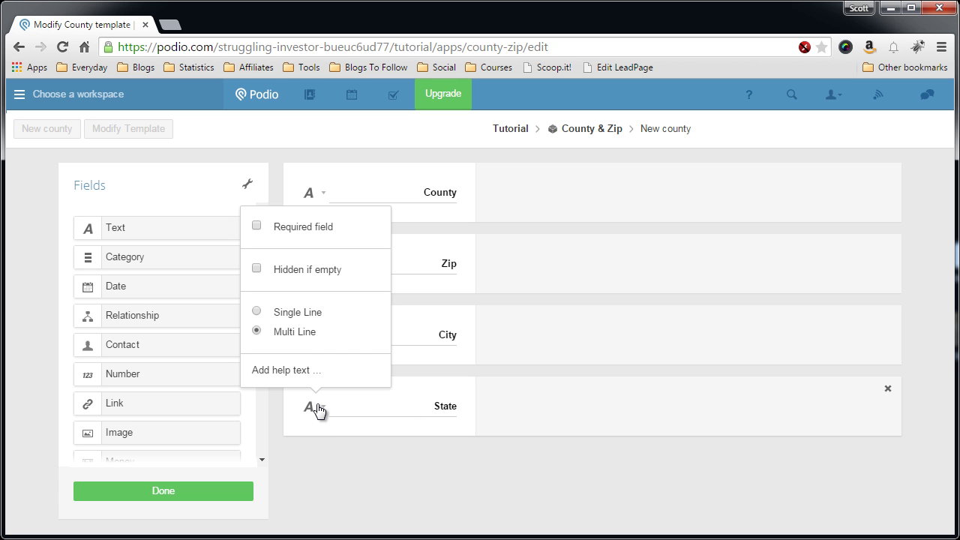
left_click(295, 314)
left_click(286, 440)
left_click(322, 345)
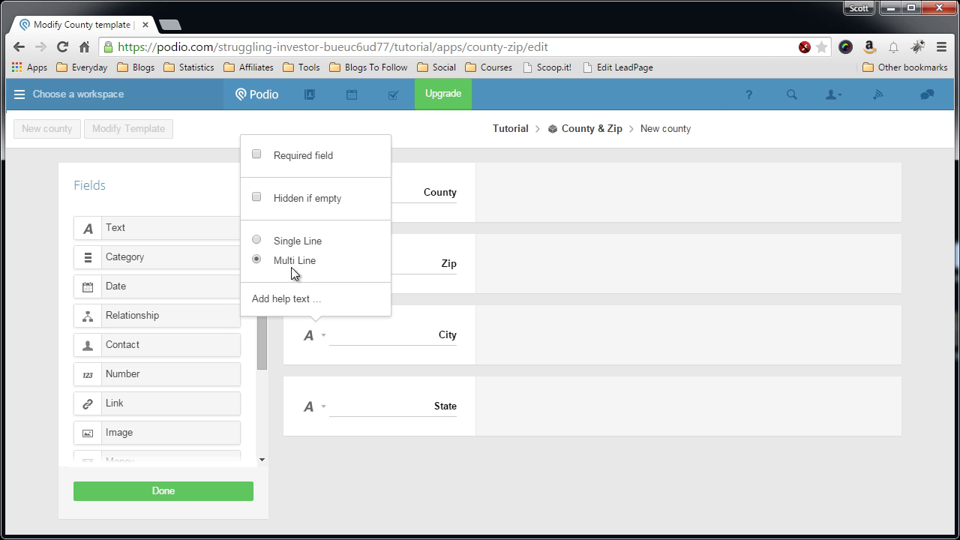
left_click(296, 242)
left_click(276, 328)
left_click(314, 267)
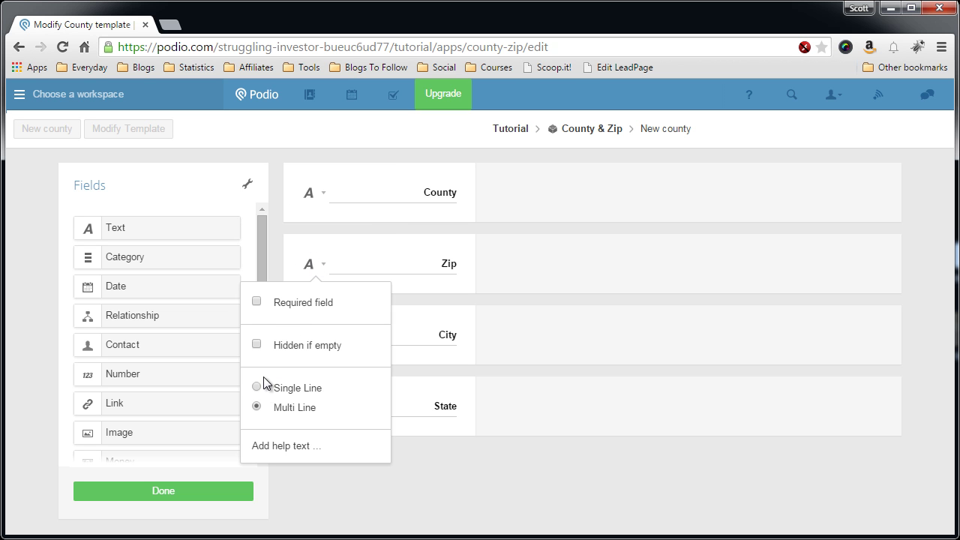
left_click(256, 387)
left_click(295, 223)
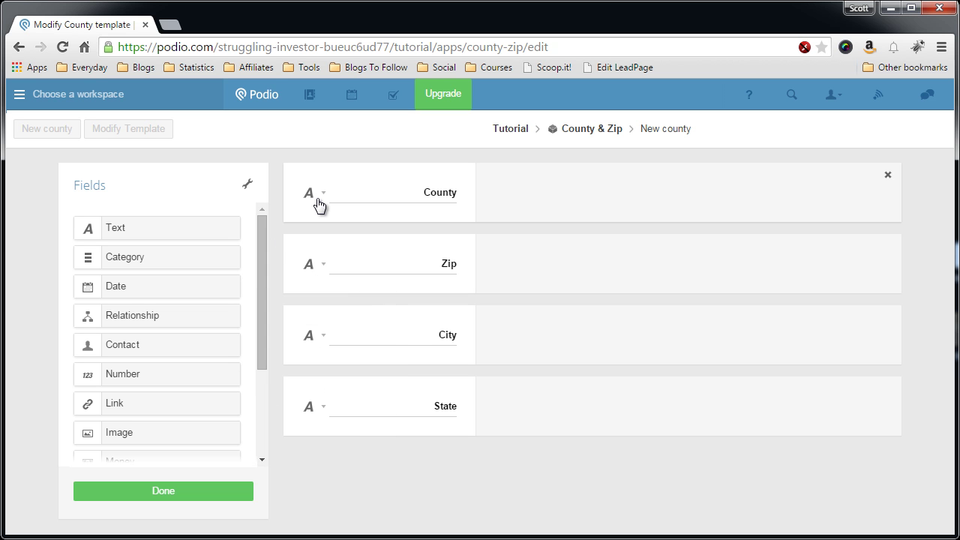
Check the County field's options and finish editing the app template.
left_click(318, 197)
left_click(304, 464)
left_click(154, 492)
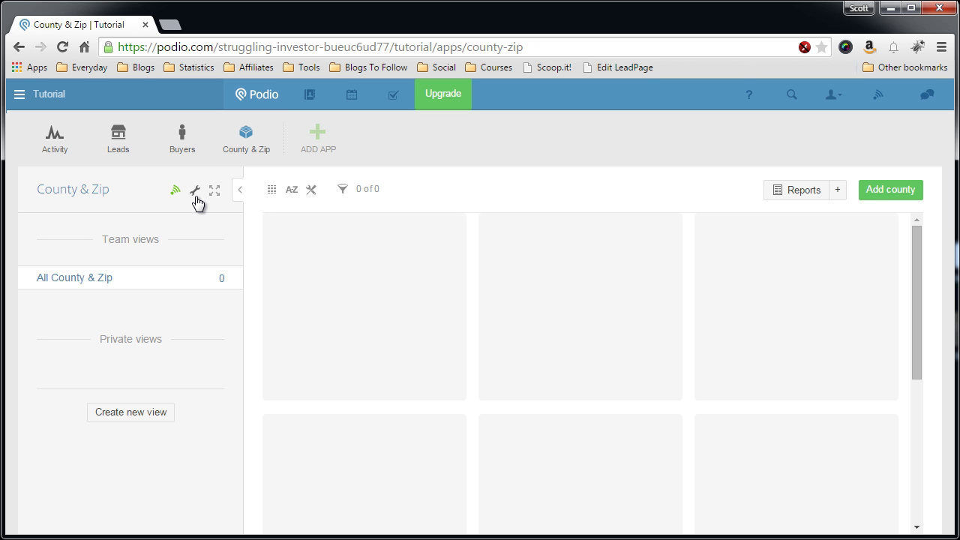
Open the Excel import for the County & Zip app.
left_click(195, 194)
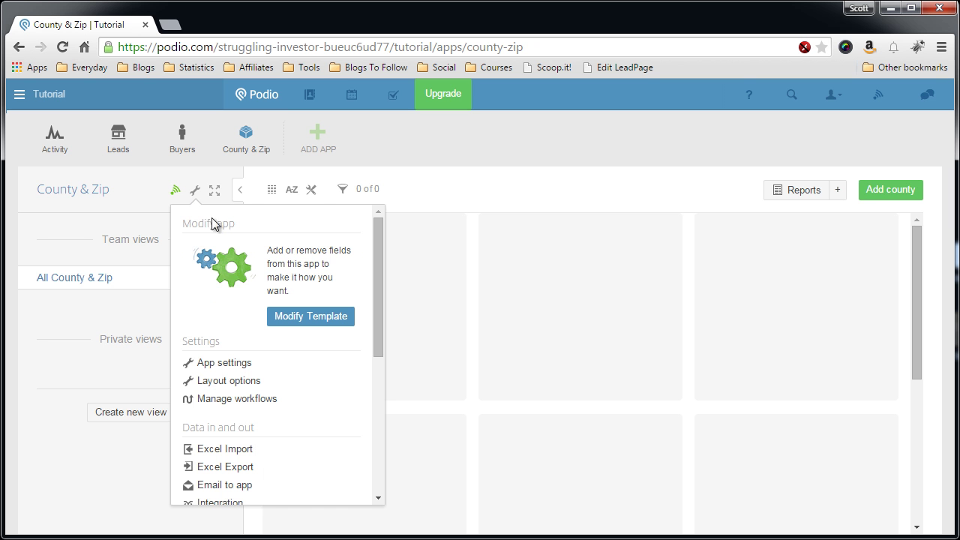
scroll(241, 375, "down", 1)
scroll(244, 390, "down", 1)
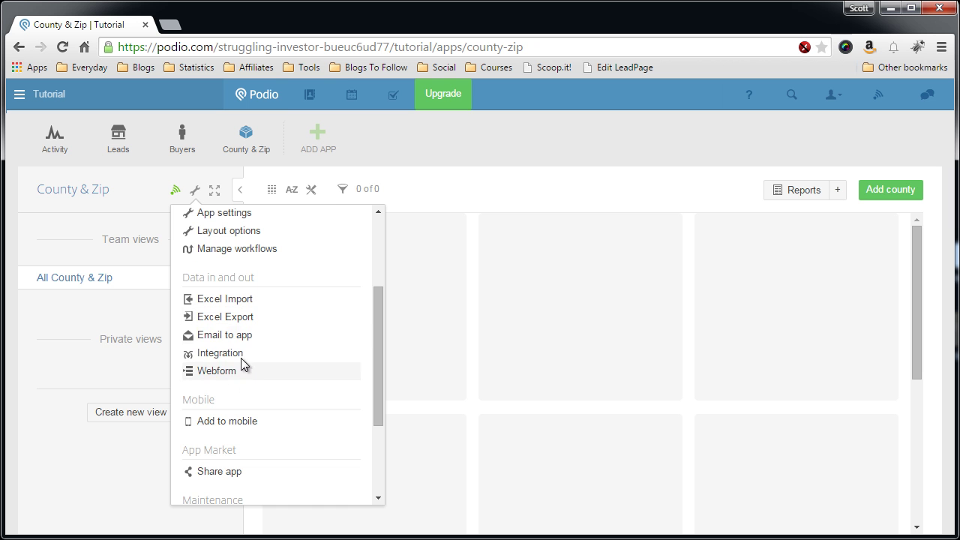
left_click(237, 300)
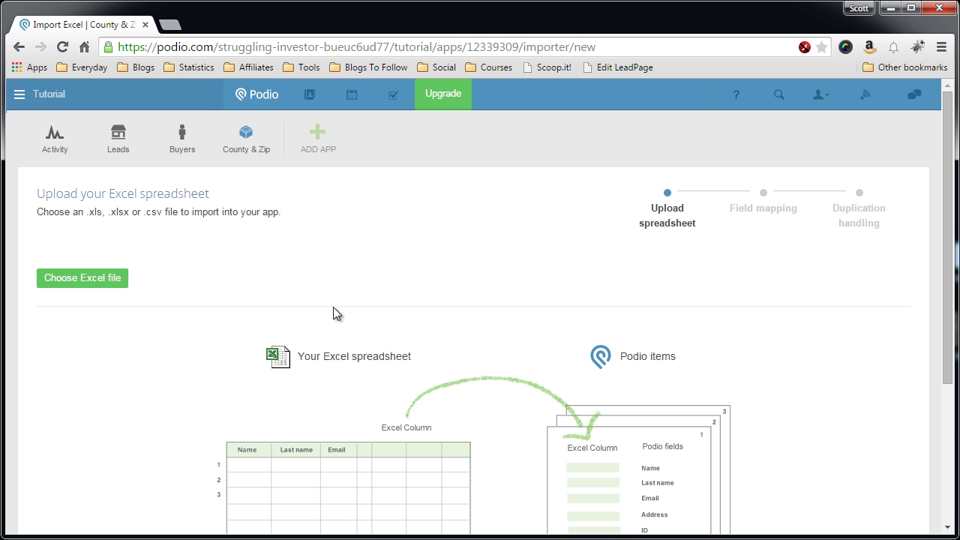
Upload the spreadsheet AREAS_NJ.xlsx from the Email Lists folder for import.
scroll(353, 300, "down", 1)
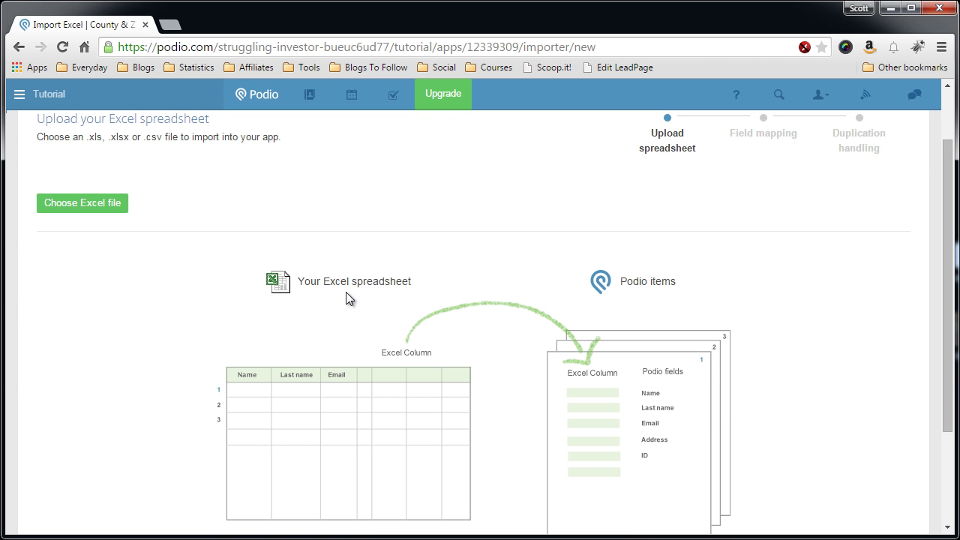
left_click(122, 209)
left_click(437, 171)
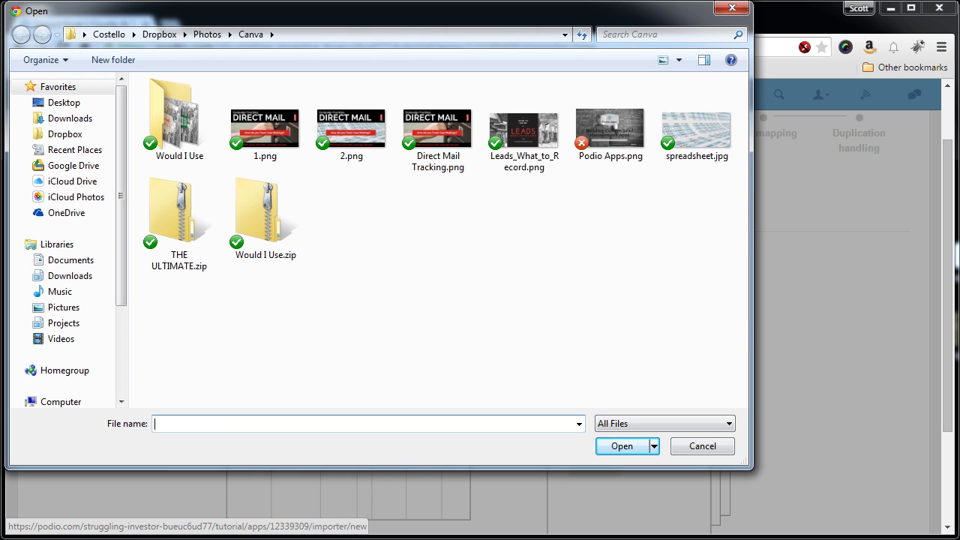
left_click(564, 34)
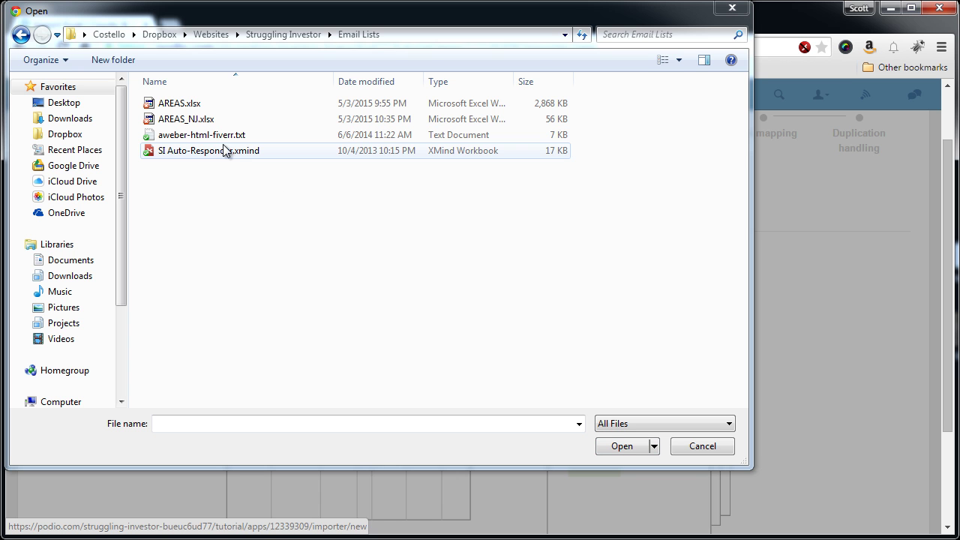
left_click(204, 104)
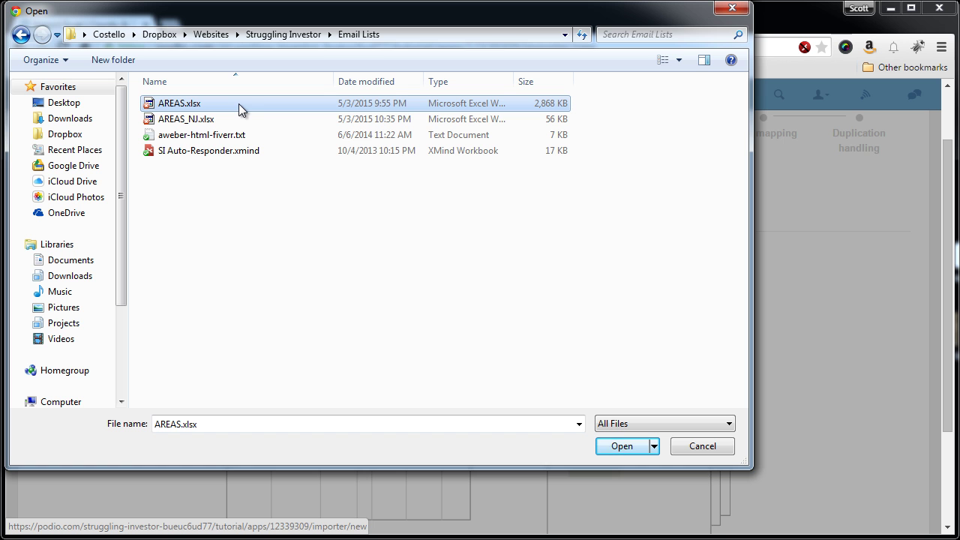
left_click(228, 121)
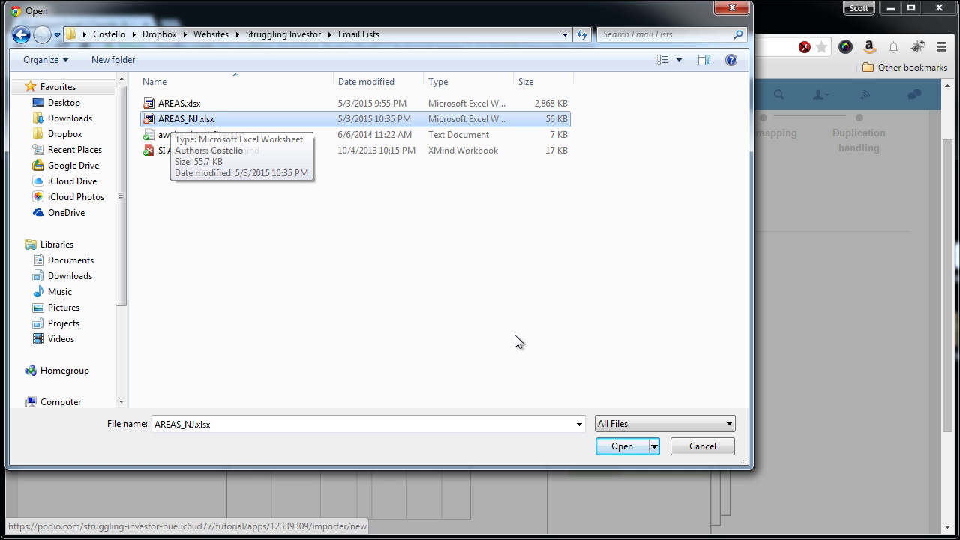
left_click(604, 445)
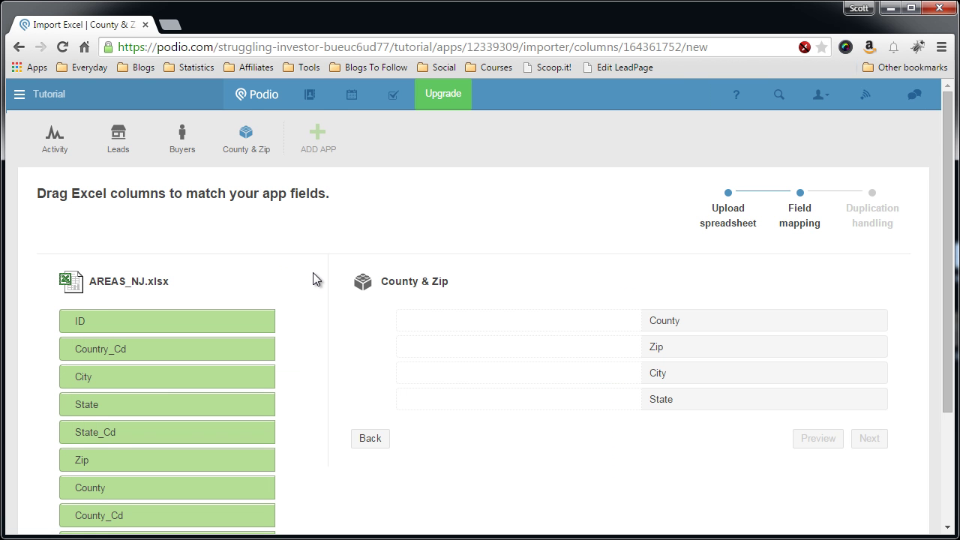
Map the spreadsheet's County, Zip, City and State columns to the app fields of the same names.
scroll(315, 279, "down", 1)
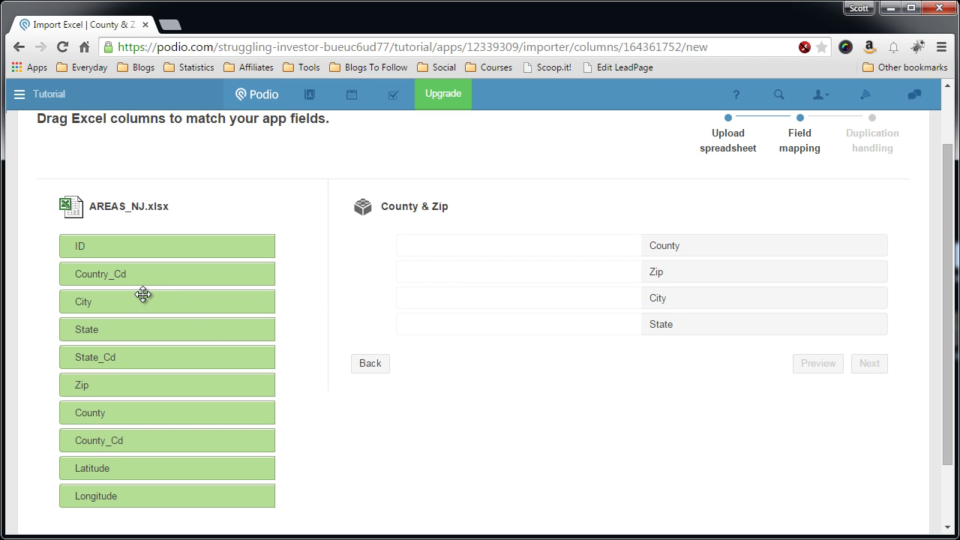
left_click_drag(128, 413, 427, 246)
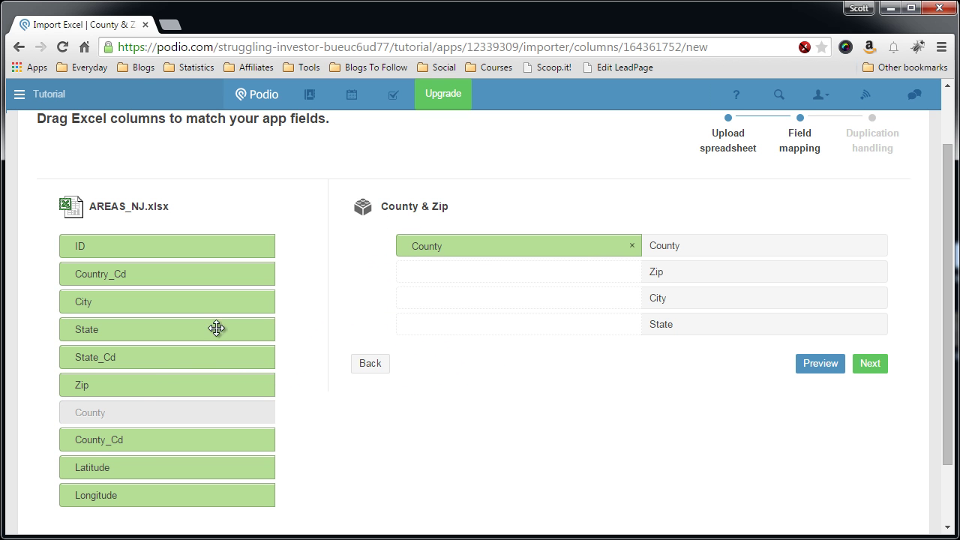
left_click_drag(142, 390, 410, 297)
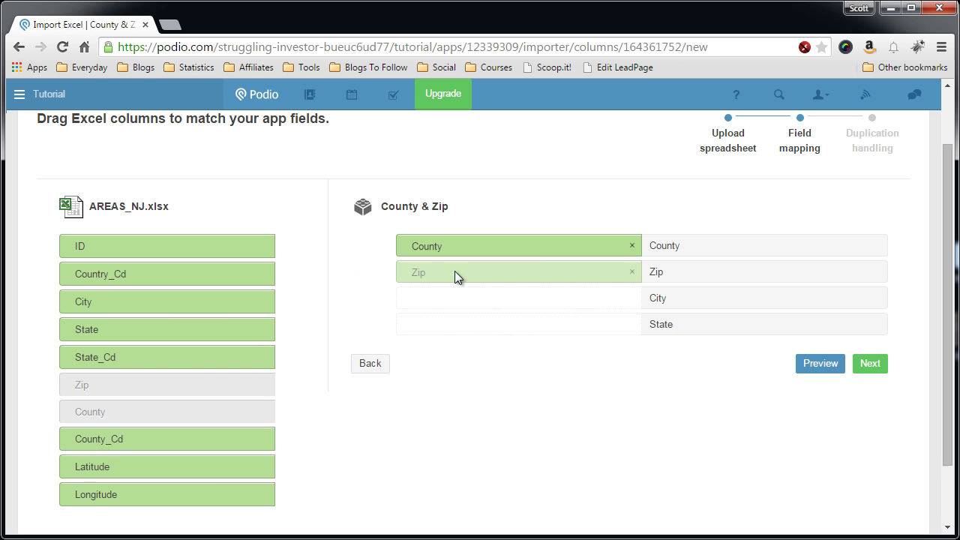
left_click_drag(185, 303, 480, 299)
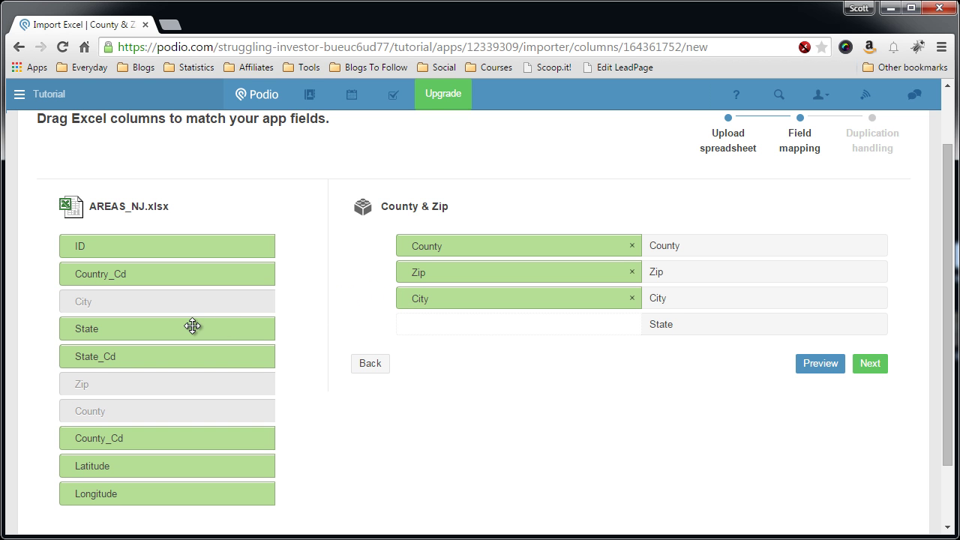
left_click_drag(193, 326, 488, 325)
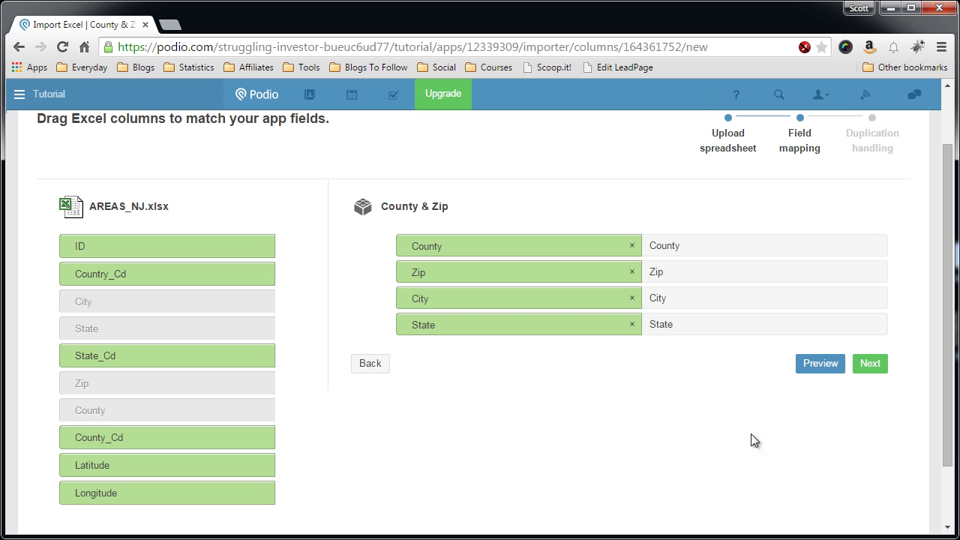
Proceed to duplication handling and enable duplicate prevention on the Zip field as well.
left_click(872, 363)
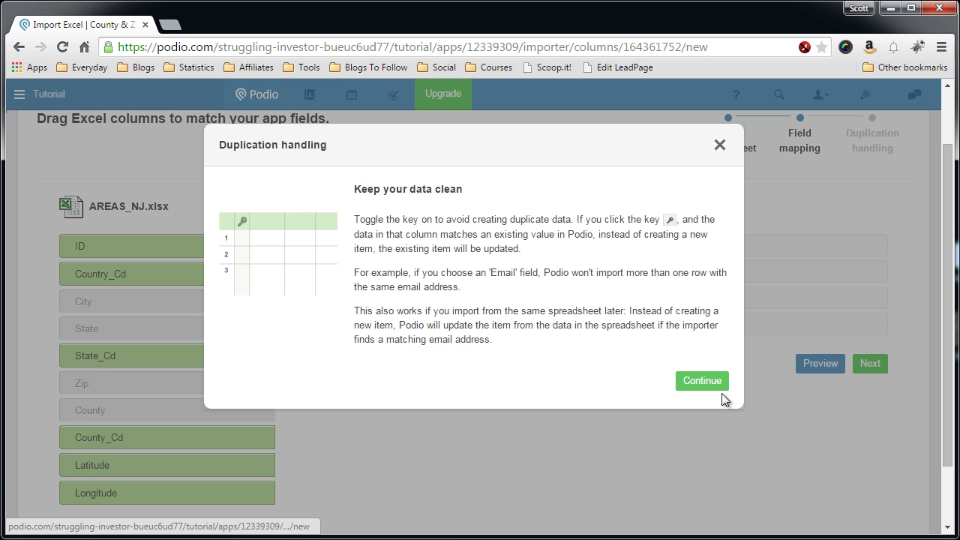
left_click_drag(704, 383, 660, 356)
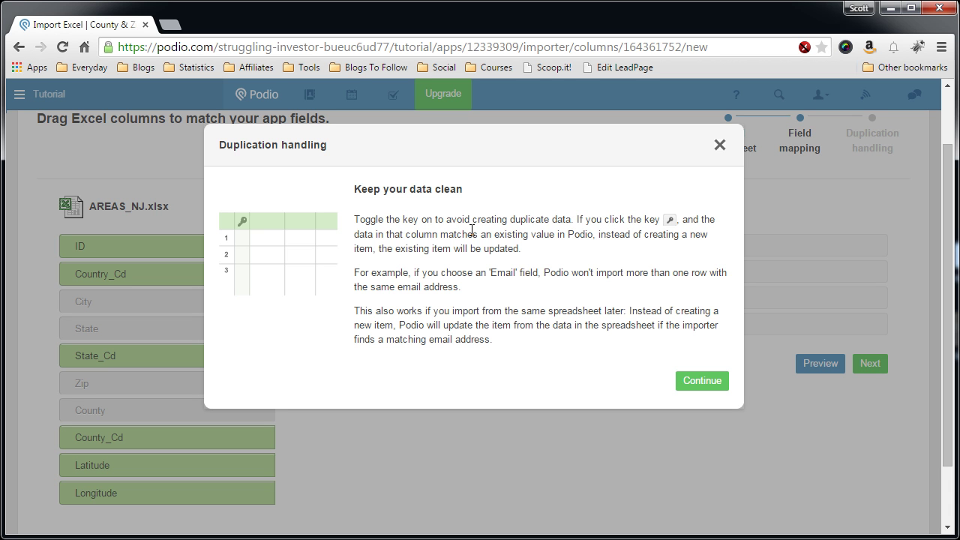
left_click(689, 384)
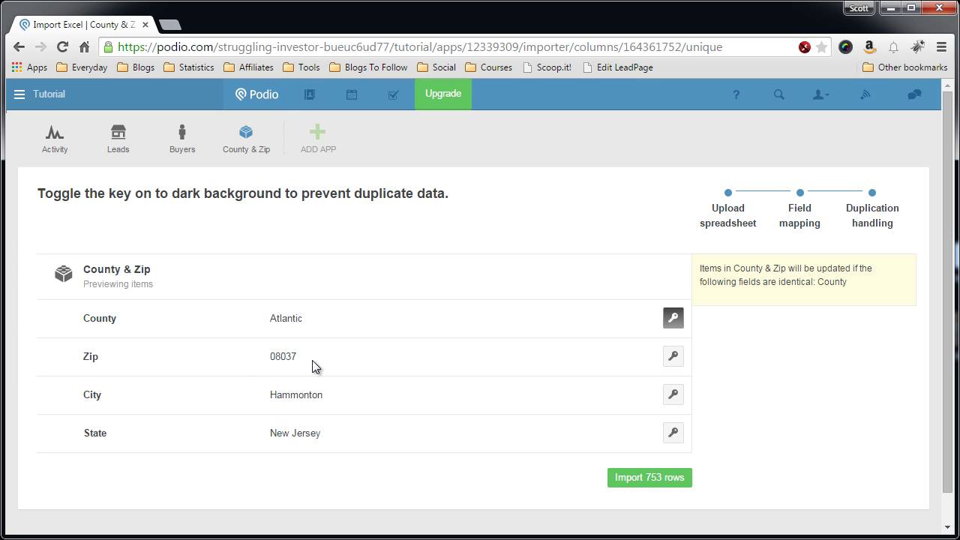
left_click(673, 357)
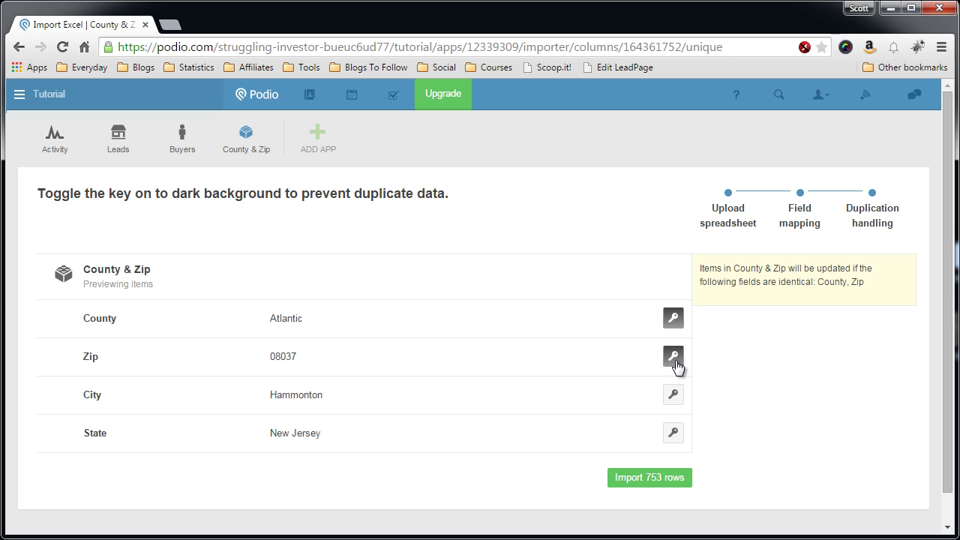
Turn off duplicate prevention on the County field, leaving only Zip as the unique key, and import the spreadsheet rows.
left_click(677, 322)
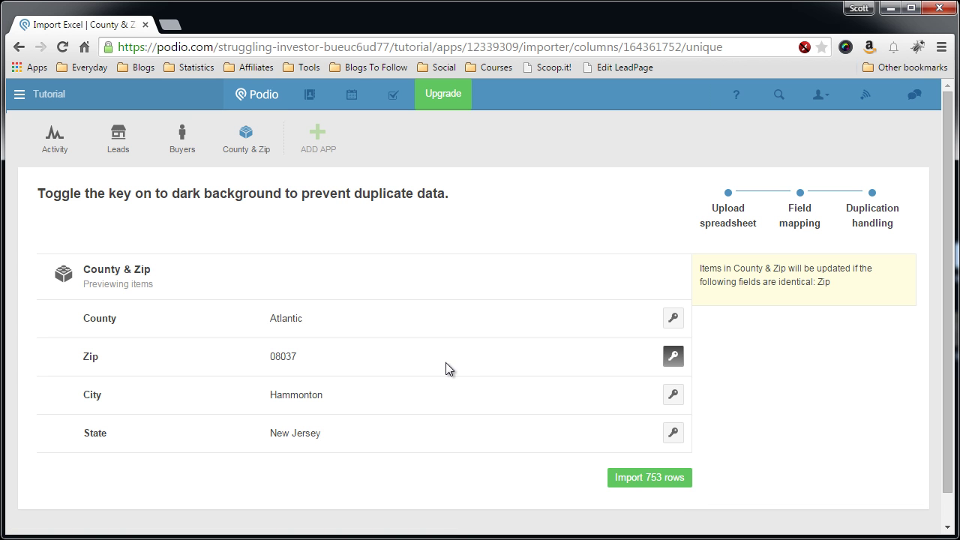
scroll(516, 359, "down", 1)
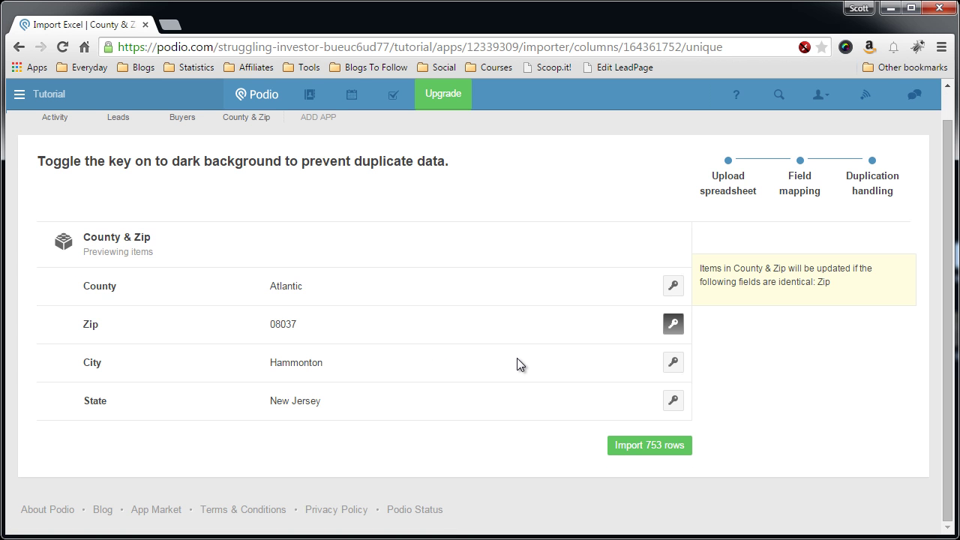
left_click(643, 445)
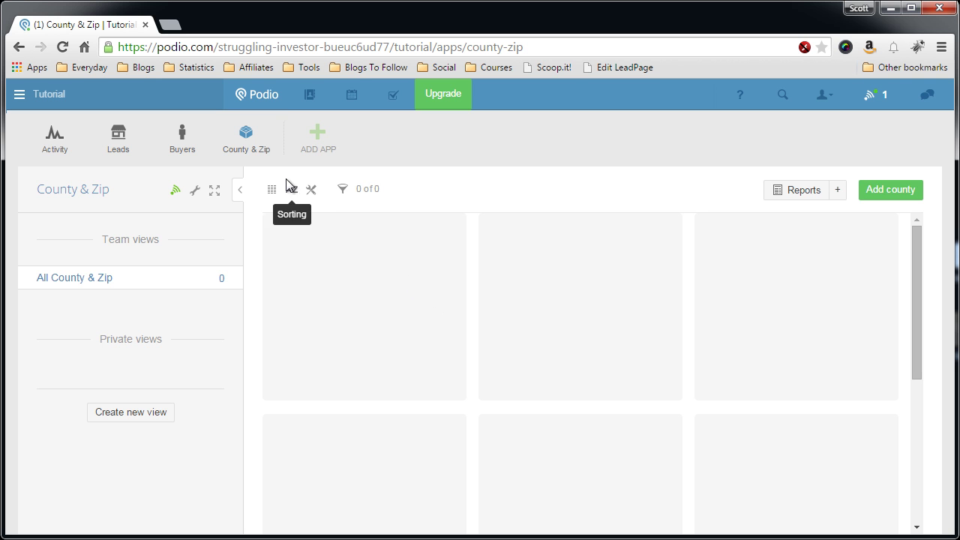
Reload the County & Zip app's item list to check import progress and look through the imported county and zip rows.
left_click(244, 153)
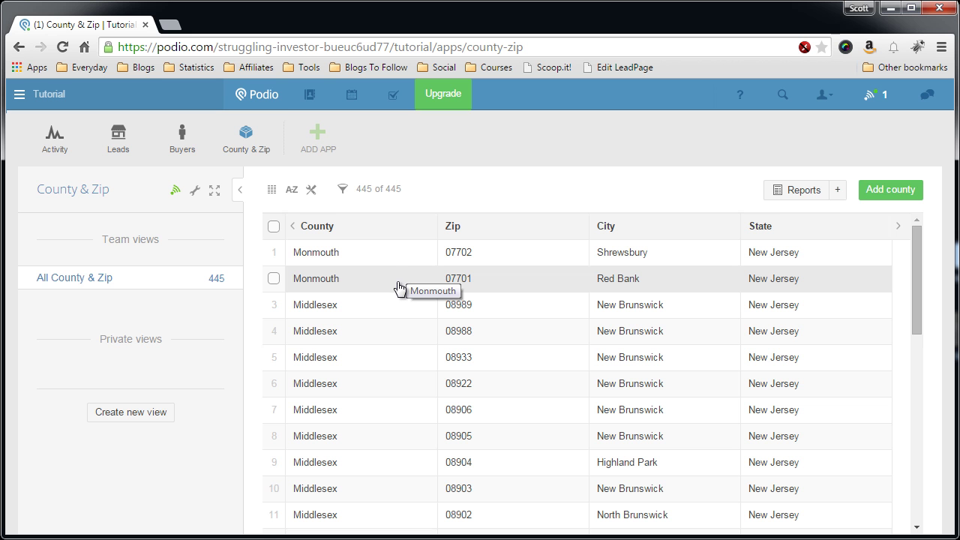
left_click(252, 149)
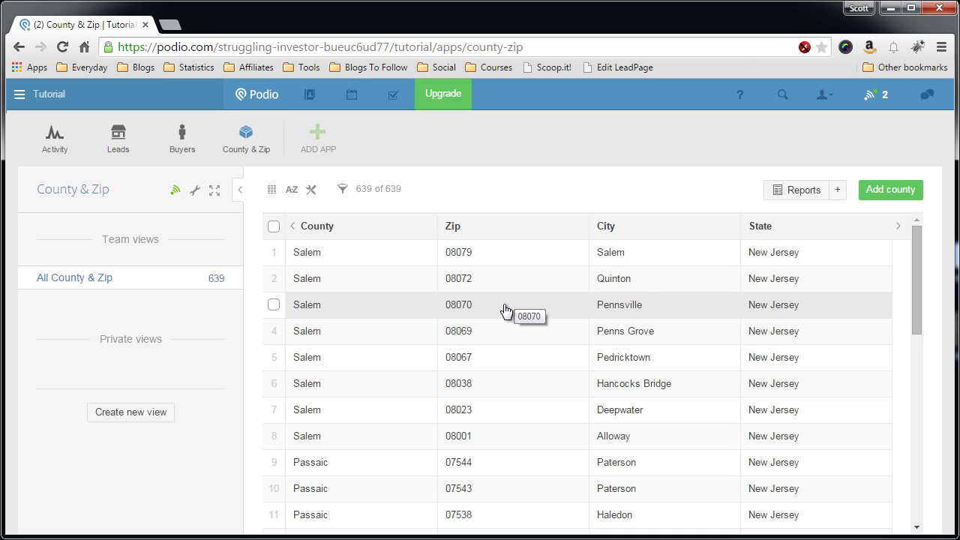
scroll(504, 316, "down", 2)
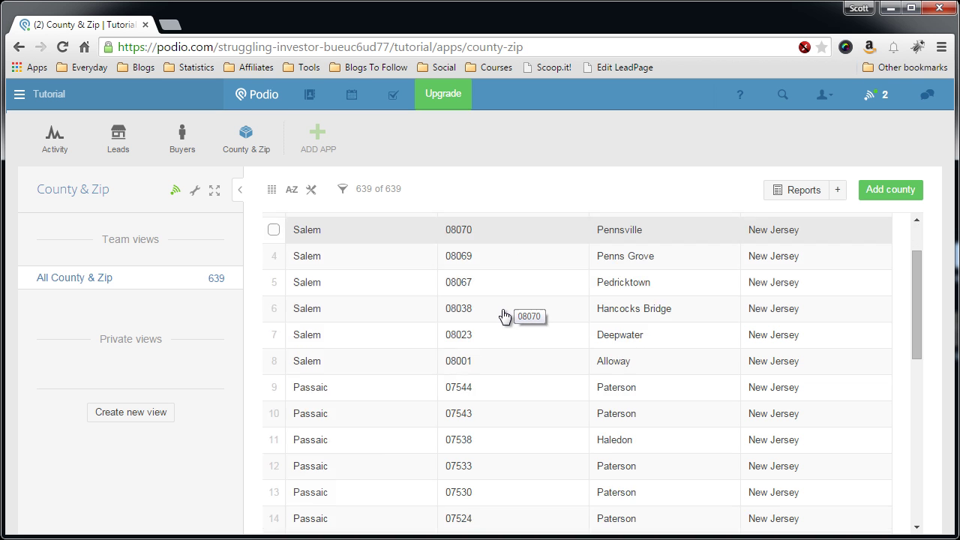
scroll(504, 317, "down", 1)
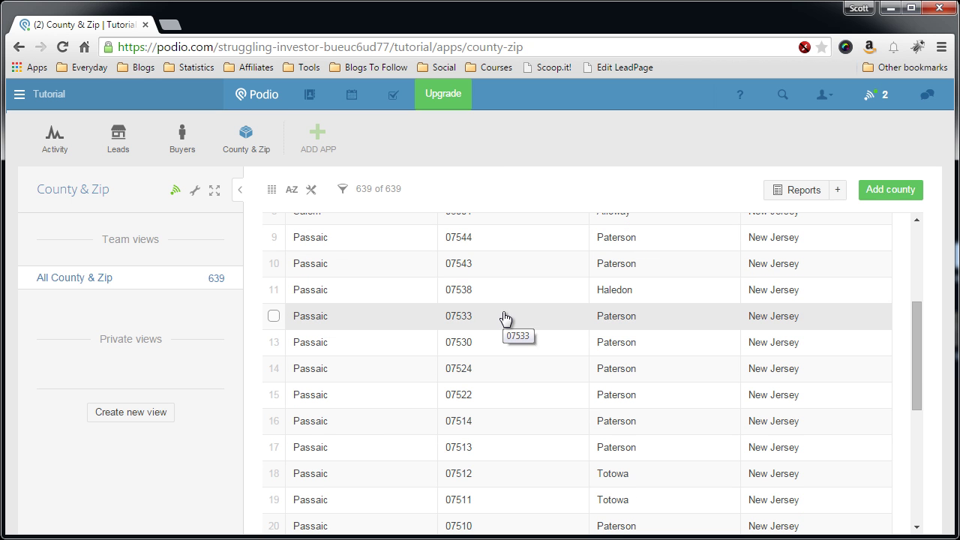